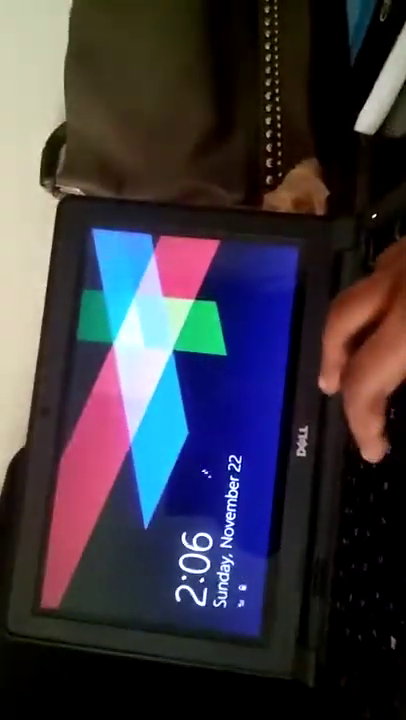
- Dismiss the Windows 8 lock screen with Enter to show the account sign-in screen
{"action": "key", "text": "Return"}
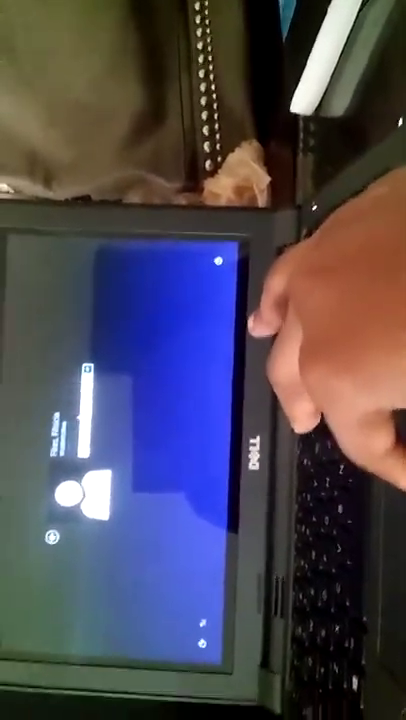